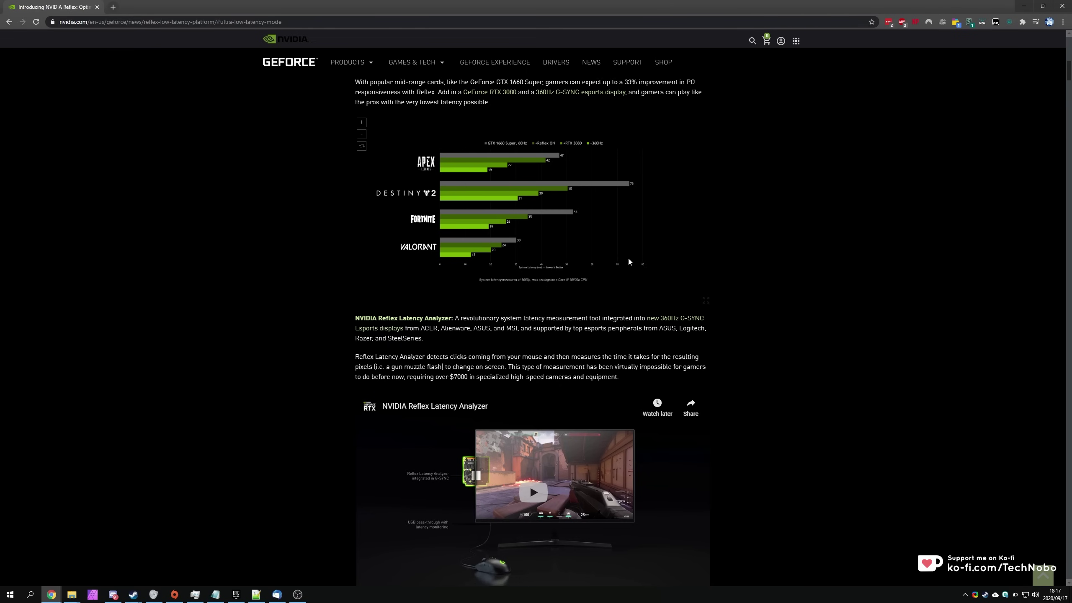
- Scroll the Reflex article down to the Fortnite latency chart and the list of supported games
{"action": "scroll", "coordinate": [629, 337], "scroll_direction": "down", "scroll_amount": 15}
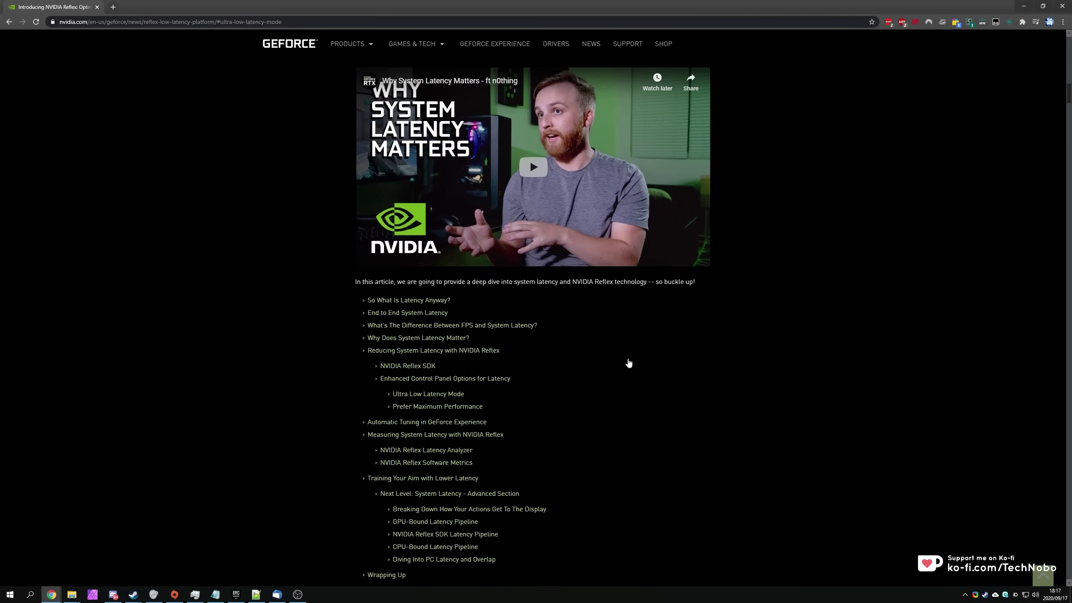
{"action": "scroll", "coordinate": [629, 351], "scroll_direction": "down", "scroll_amount": 20}
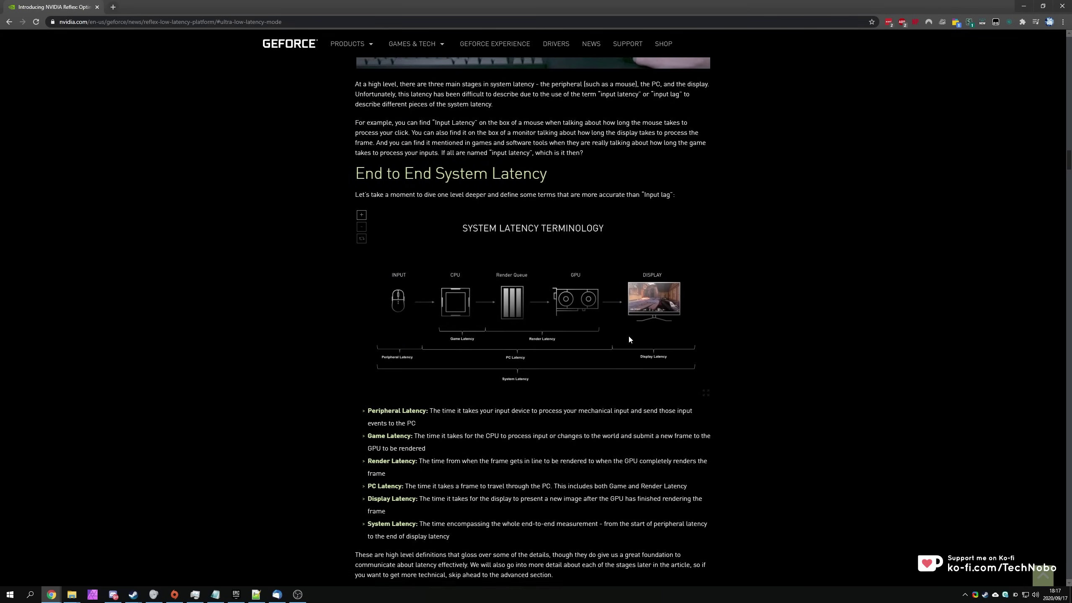
{"action": "scroll", "coordinate": [629, 339], "scroll_direction": "down", "scroll_amount": 20}
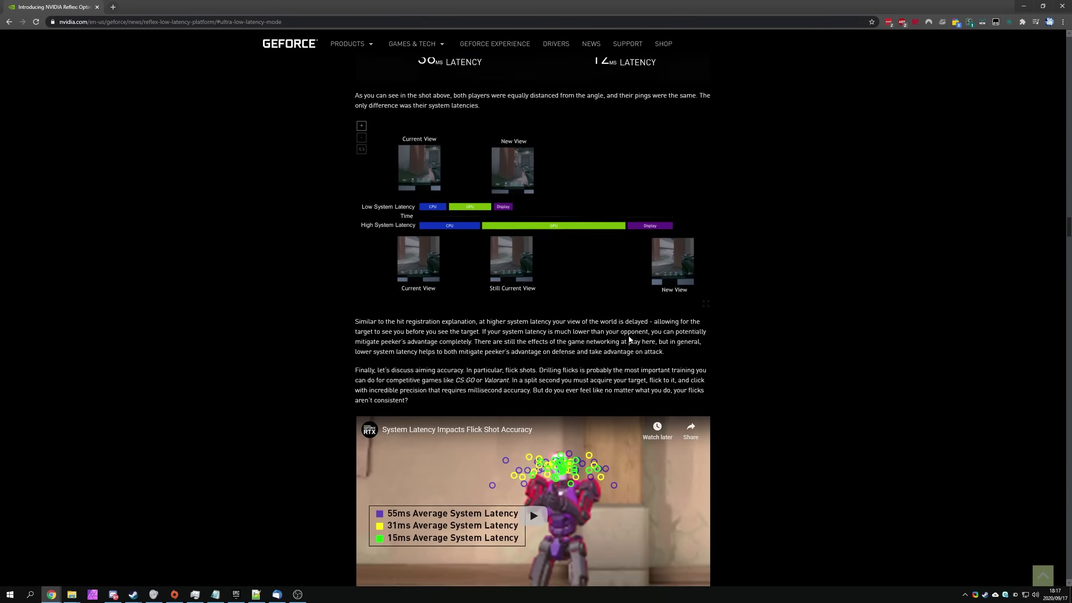
{"action": "scroll", "coordinate": [629, 339], "scroll_direction": "down", "scroll_amount": 12}
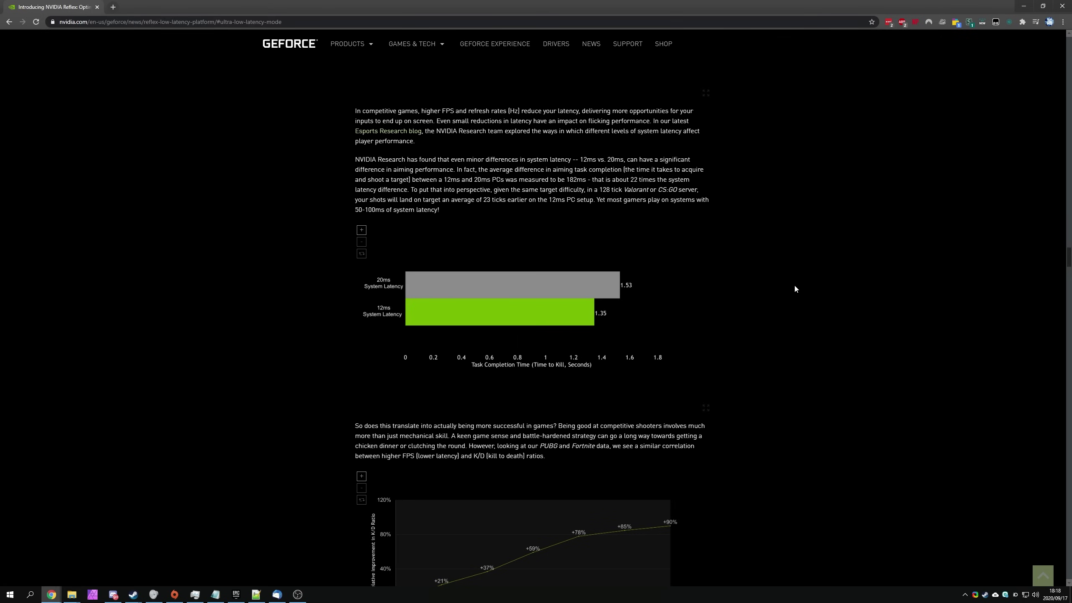
{"action": "scroll", "coordinate": [532, 439], "scroll_direction": "down", "scroll_amount": 15}
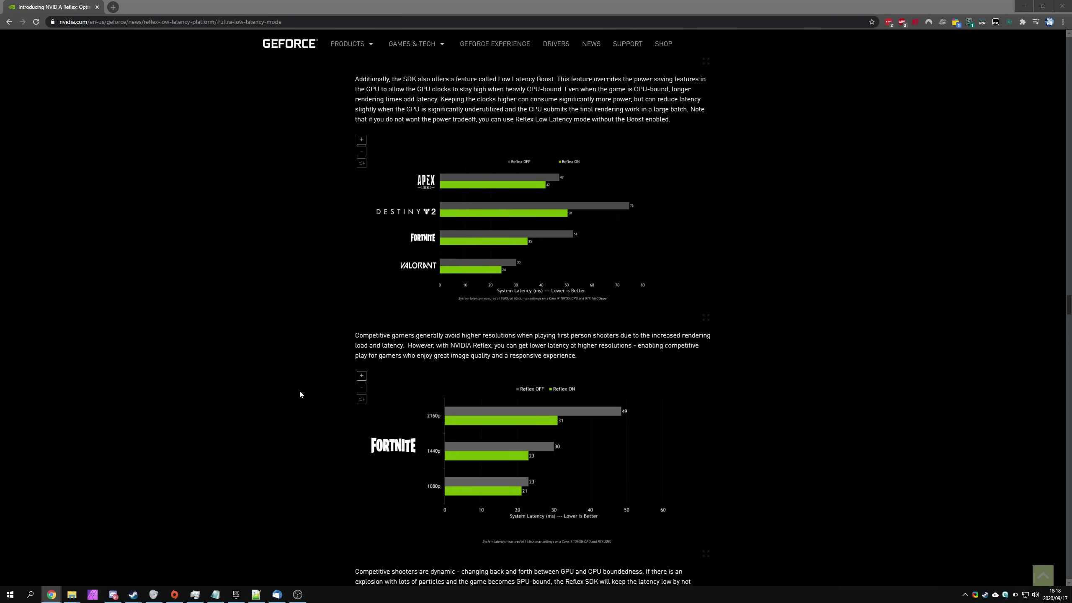
{"action": "scroll", "coordinate": [300, 395], "scroll_direction": "down", "scroll_amount": 4}
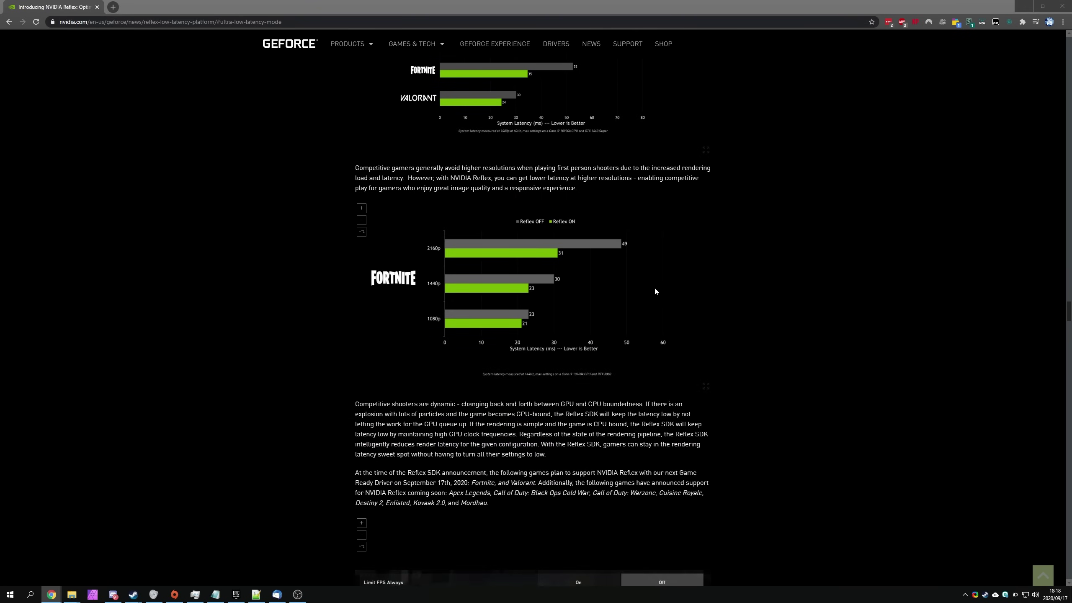
{"action": "left_click_drag", "start_coordinate": [508, 503], "coordinate": [346, 479]}
{"action": "key", "text": "alt+Tab"}
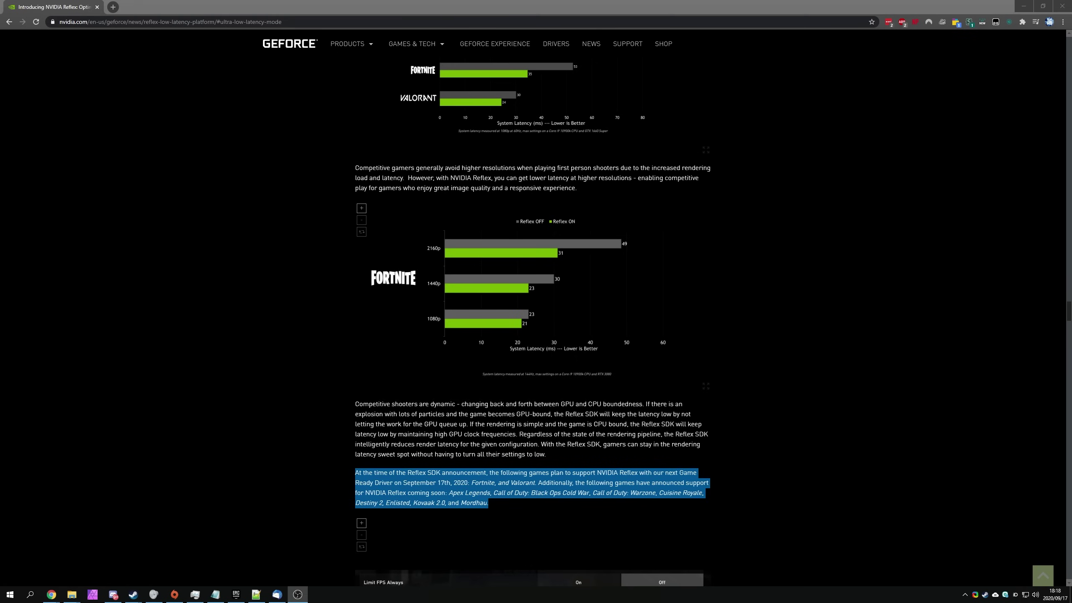
{"action": "scroll", "coordinate": [532, 320], "scroll_direction": "down", "scroll_amount": 4}
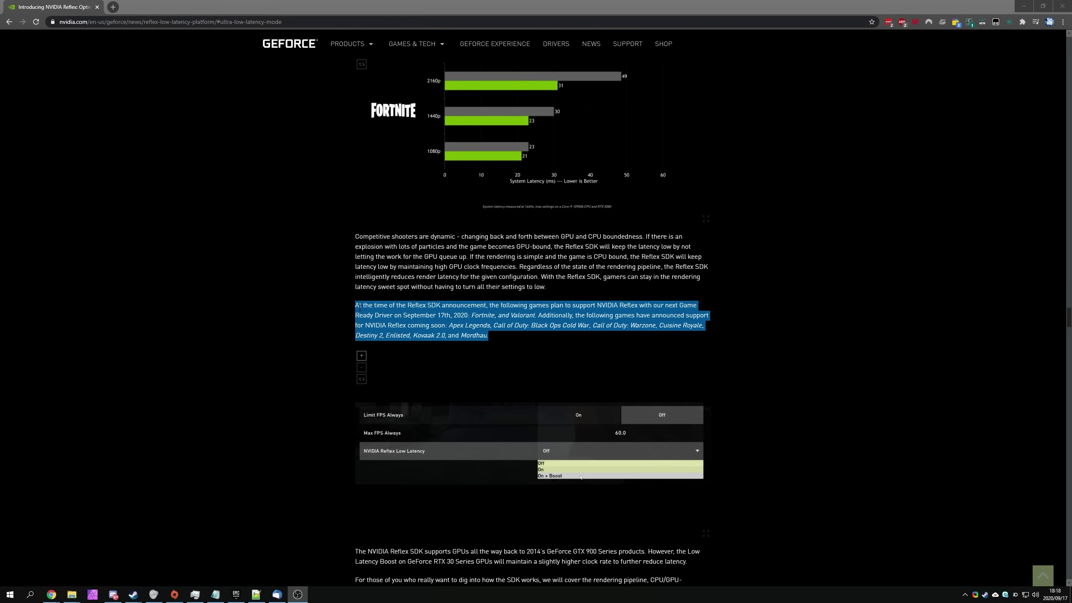
{"action": "left_click", "coordinate": [478, 306]}
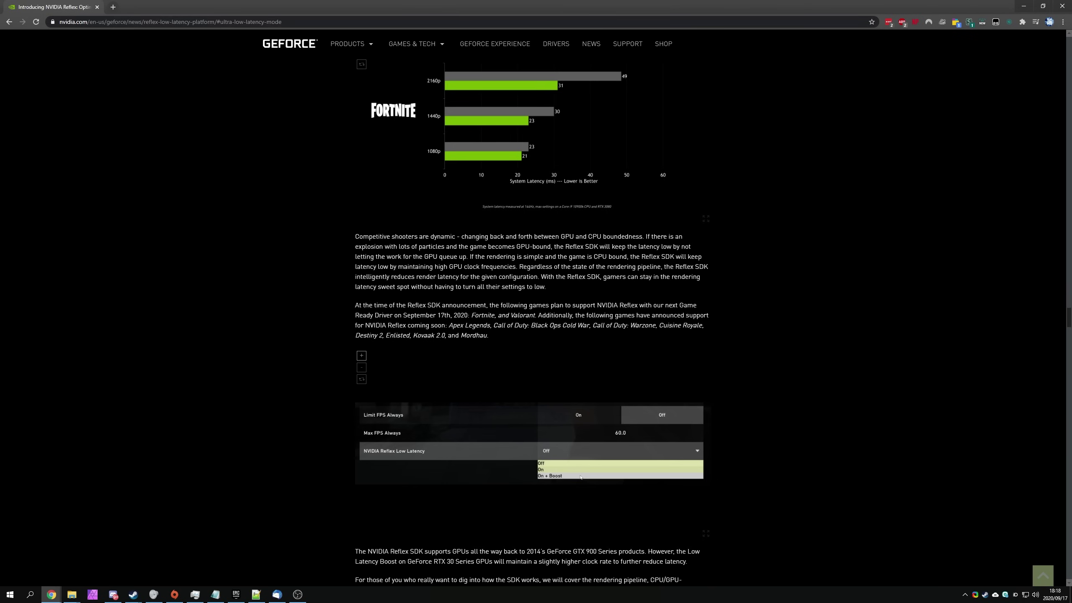
{"action": "left_click_drag", "start_coordinate": [404, 316], "coordinate": [445, 325]}
{"action": "triple_click", "coordinate": [517, 378]}
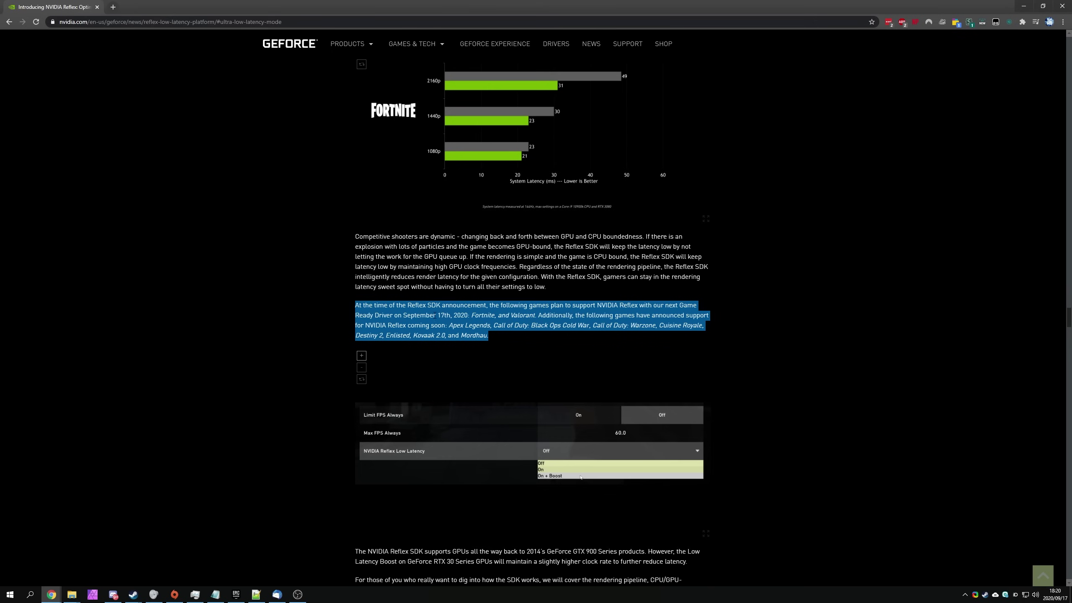
{"action": "left_click_drag", "start_coordinate": [403, 315], "coordinate": [534, 315]}
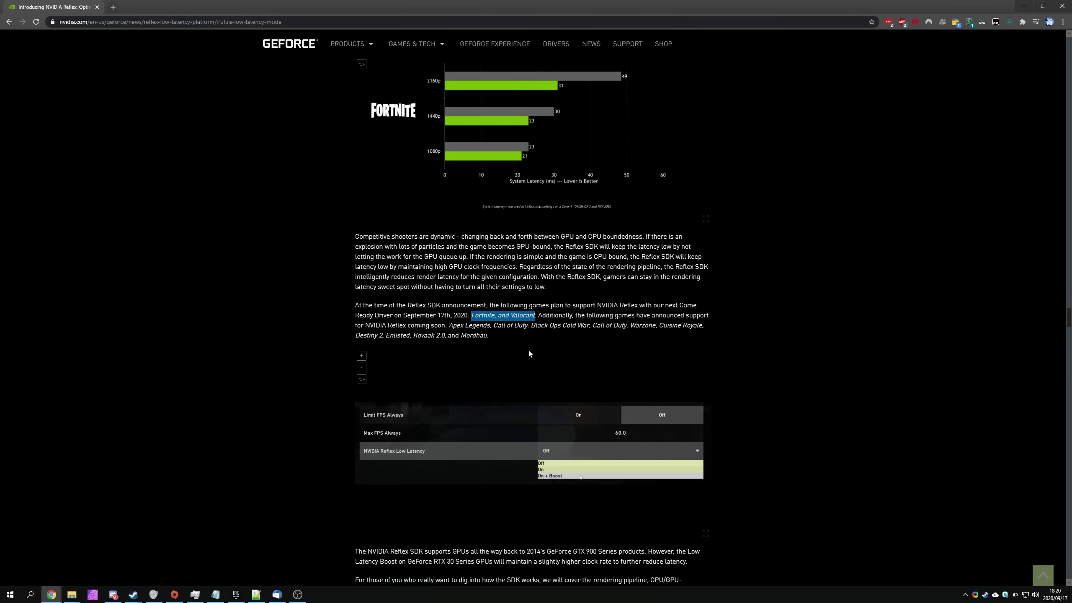
{"action": "left_click", "coordinate": [575, 337]}
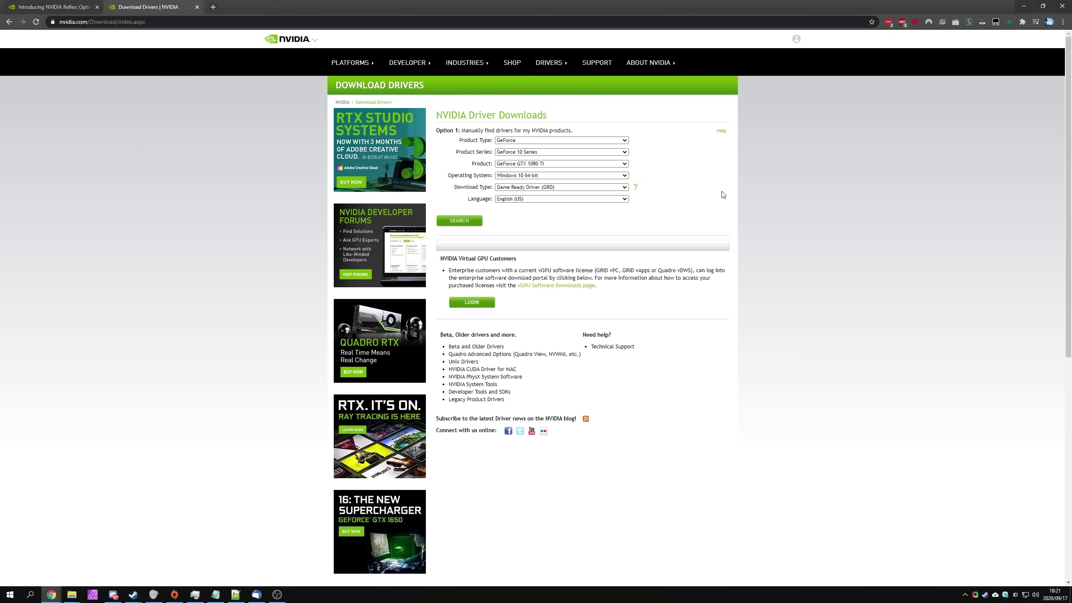
- Zoom the page to 150% and confirm GeForce 10 Series, GTX 1080 Ti, Windows 10 64-bit, Game Ready Driver
{"action": "key", "text": "ctrl+plus"}
{"action": "key", "text": "ctrl+plus"}
{"action": "key", "text": "ctrl+plus"}
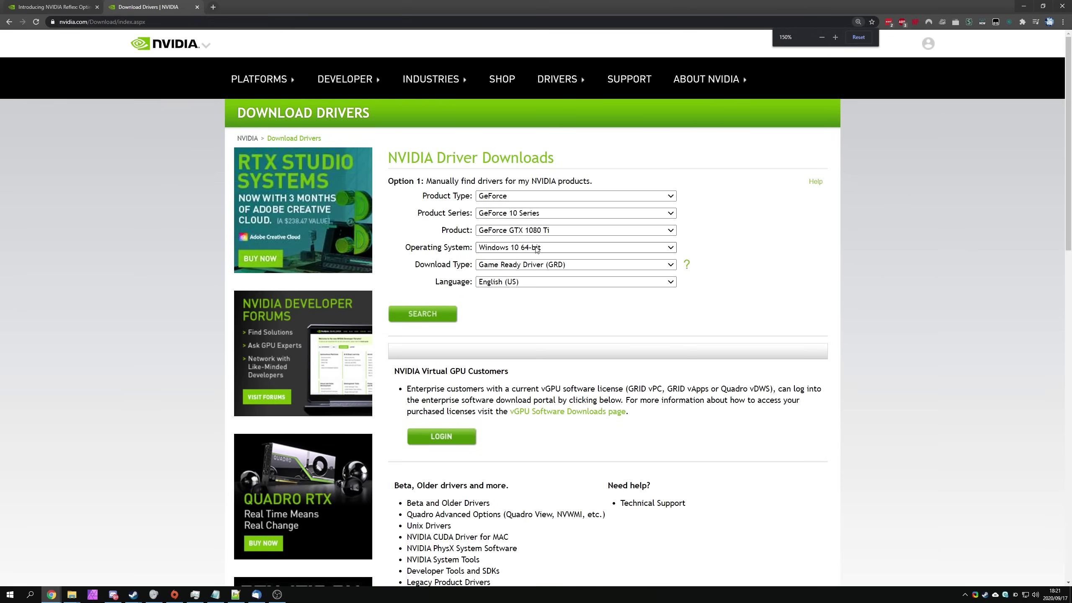
{"action": "left_click", "coordinate": [528, 216]}
{"action": "left_click", "coordinate": [530, 216]}
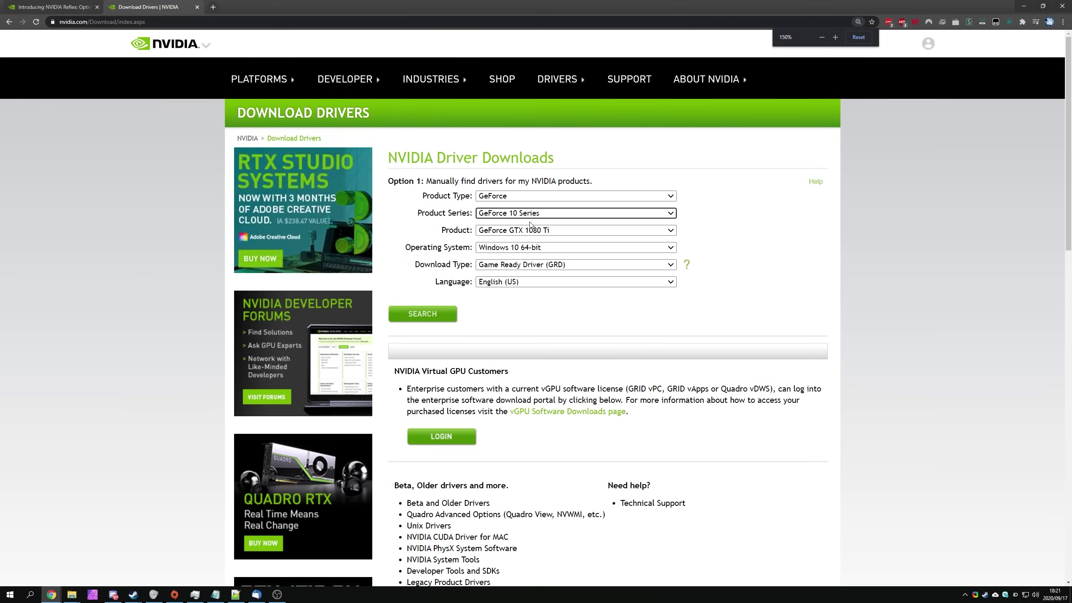
{"action": "left_click", "coordinate": [530, 230]}
{"action": "left_click", "coordinate": [538, 239]}
{"action": "left_click", "coordinate": [544, 248]}
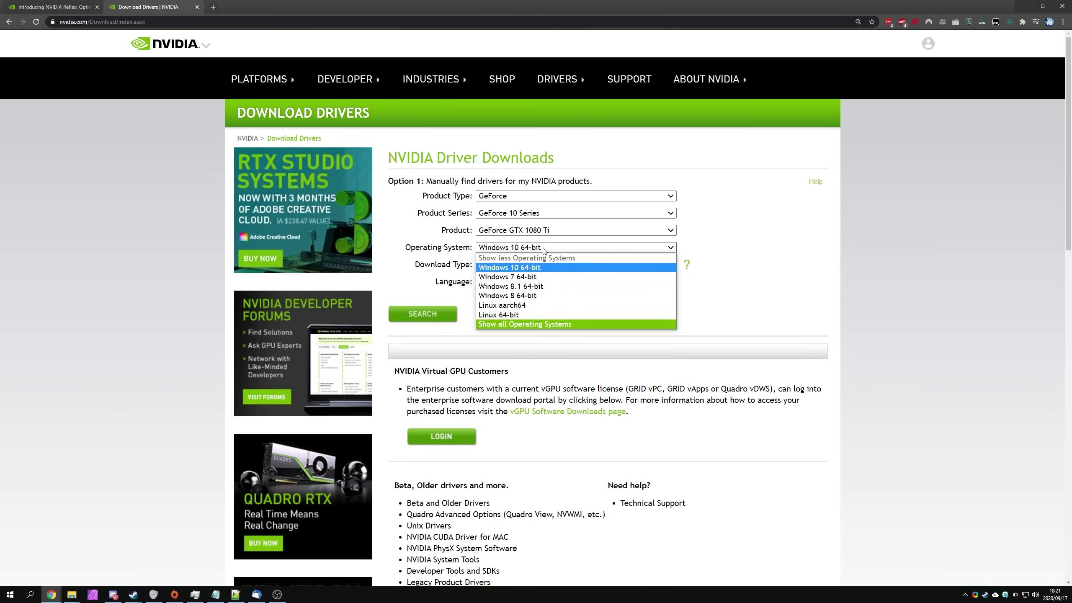
{"action": "left_click", "coordinate": [544, 249]}
{"action": "left_click", "coordinate": [546, 265]}
{"action": "left_click", "coordinate": [557, 266]}
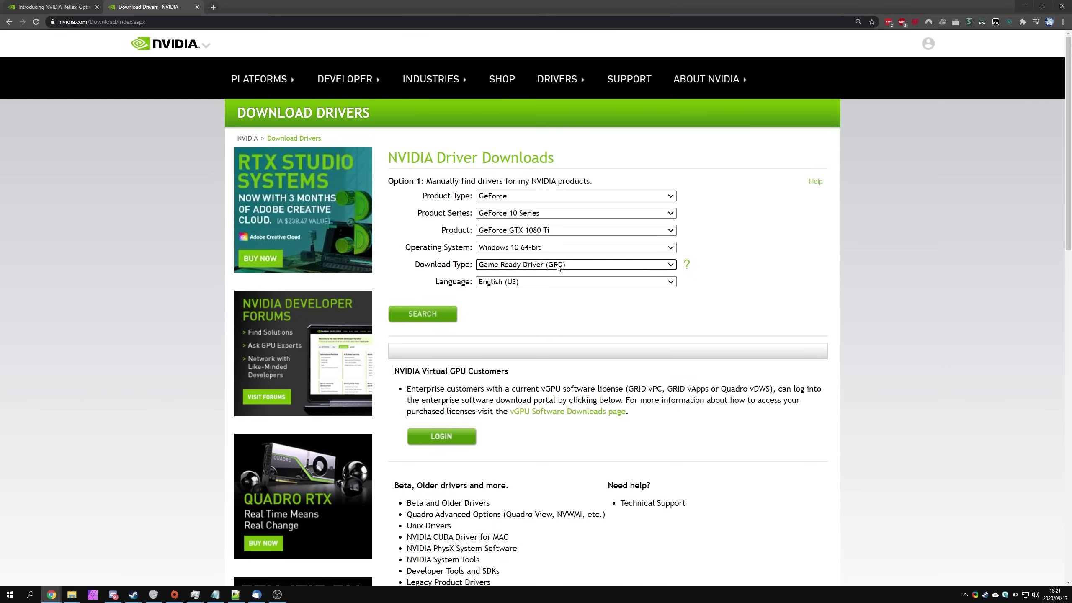
- Search for the driver, note its 2020.9.17 release date, and start downloading 456.38
{"action": "left_click", "coordinate": [448, 314]}
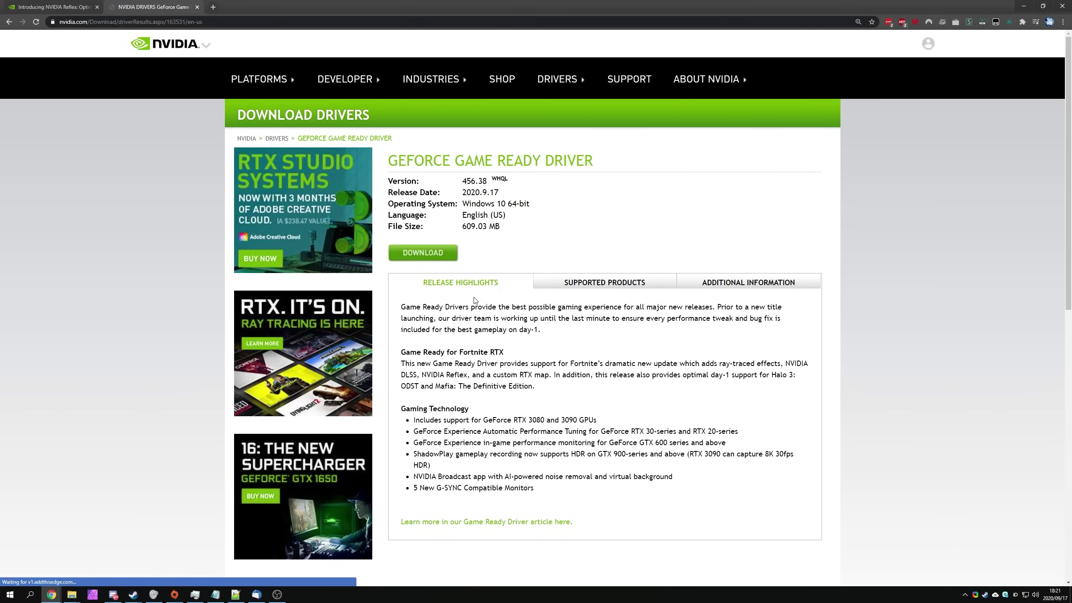
{"action": "left_click_drag", "start_coordinate": [515, 198], "coordinate": [462, 193]}
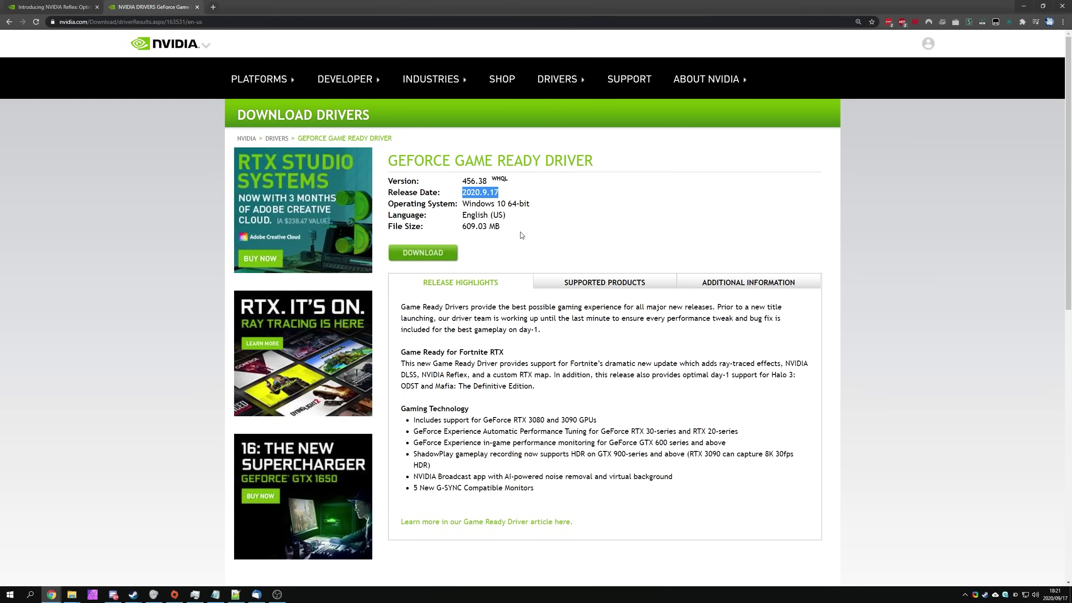
{"action": "left_click", "coordinate": [454, 254]}
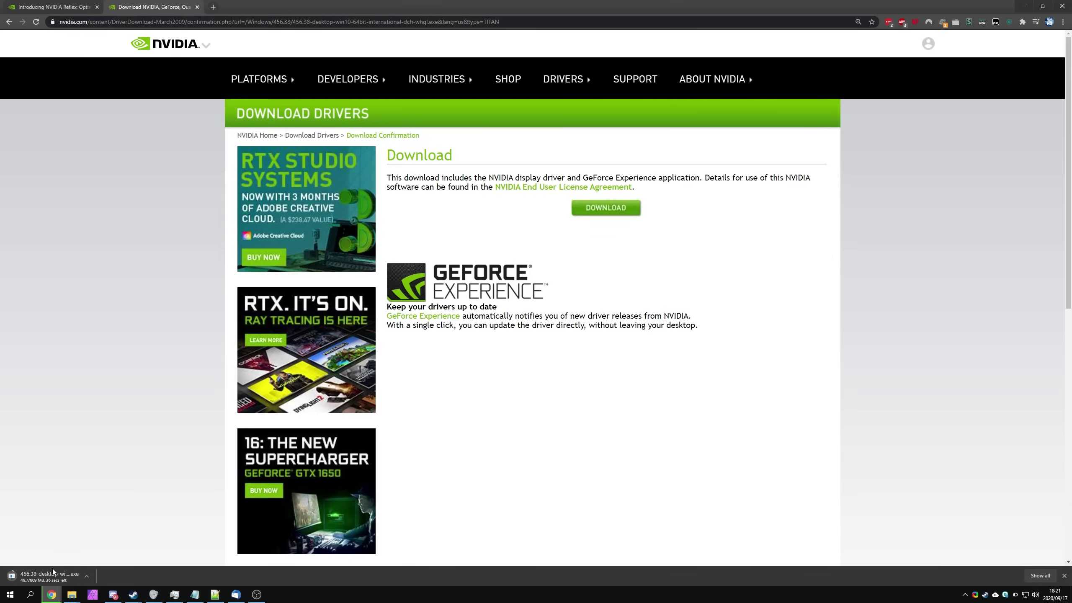
- Review the 456.38 release notes on Fortnite and NVIDIA Reflex support, then launch the downloaded installer
{"action": "key", "text": "alt+Left"}
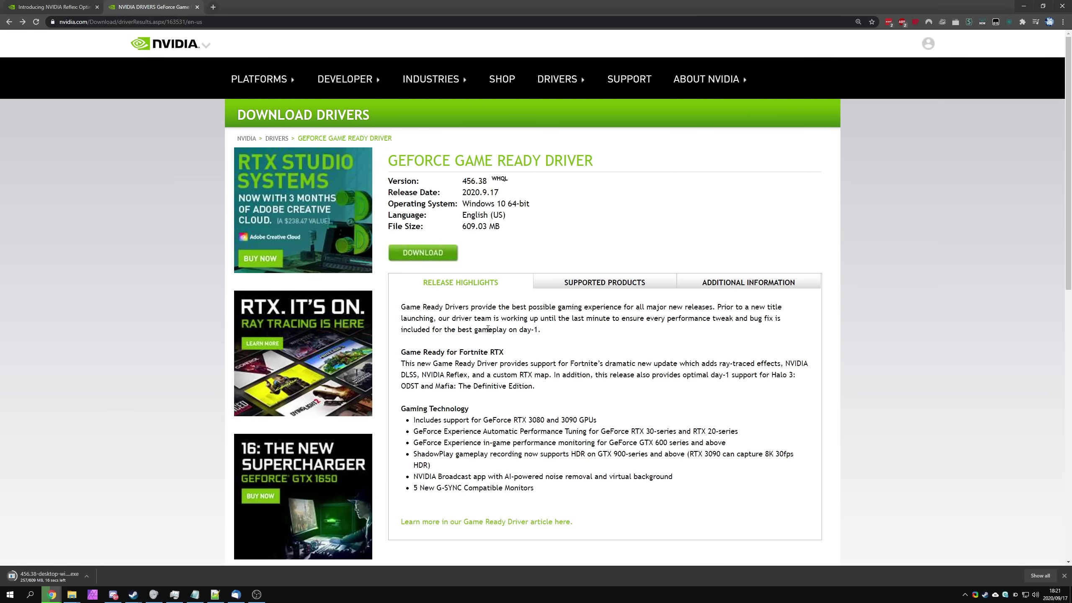
{"action": "left_click_drag", "start_coordinate": [399, 352], "coordinate": [510, 353]}
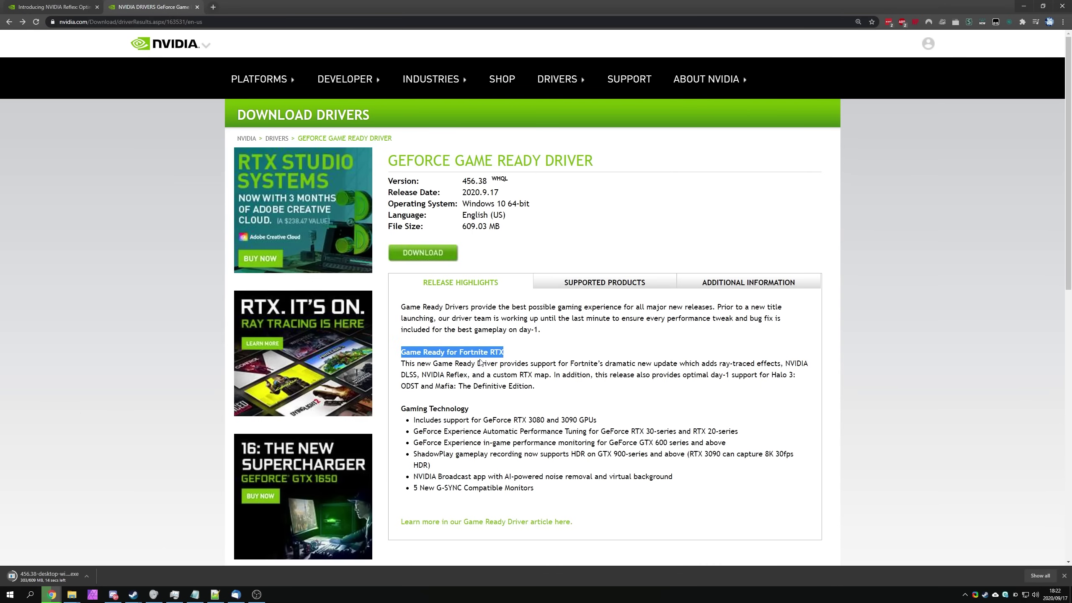
{"action": "left_click_drag", "start_coordinate": [401, 363], "coordinate": [548, 376]}
{"action": "left_click", "coordinate": [546, 395]}
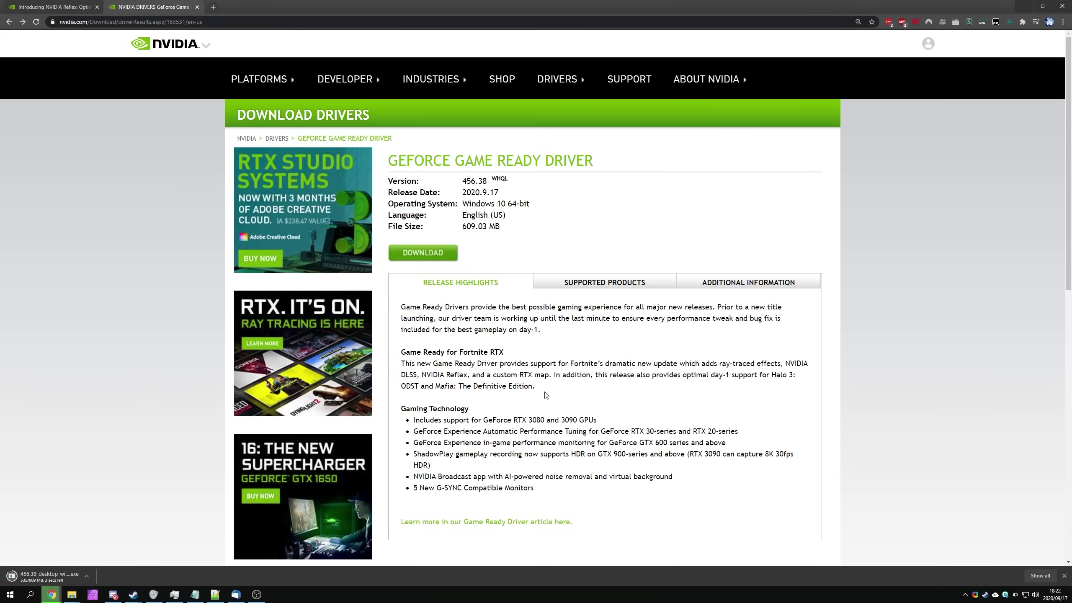
{"action": "left_click_drag", "start_coordinate": [422, 374], "coordinate": [468, 374]}
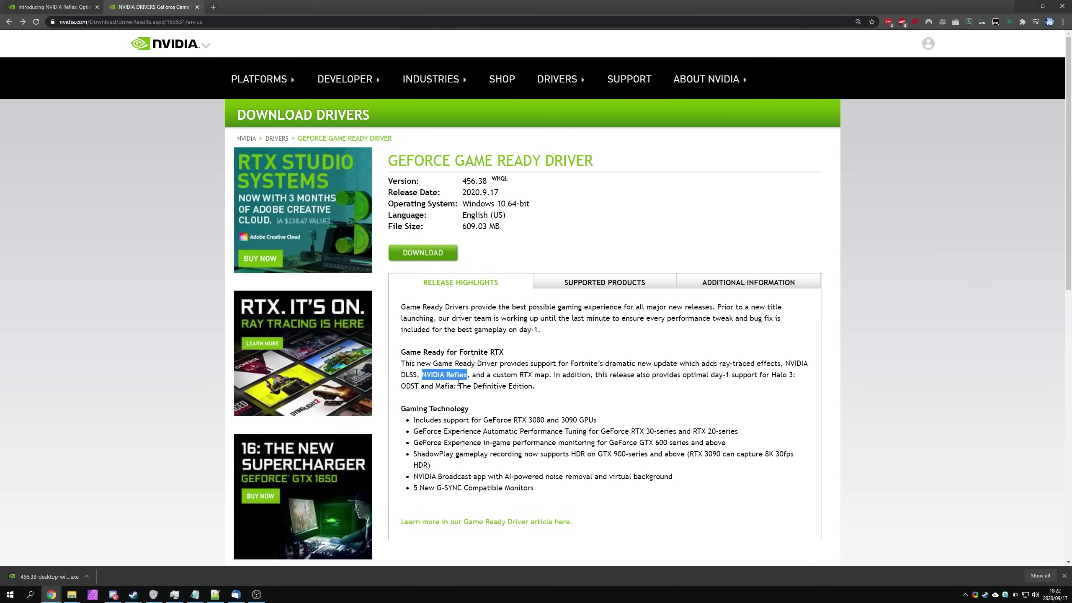
{"action": "left_click", "coordinate": [459, 383]}
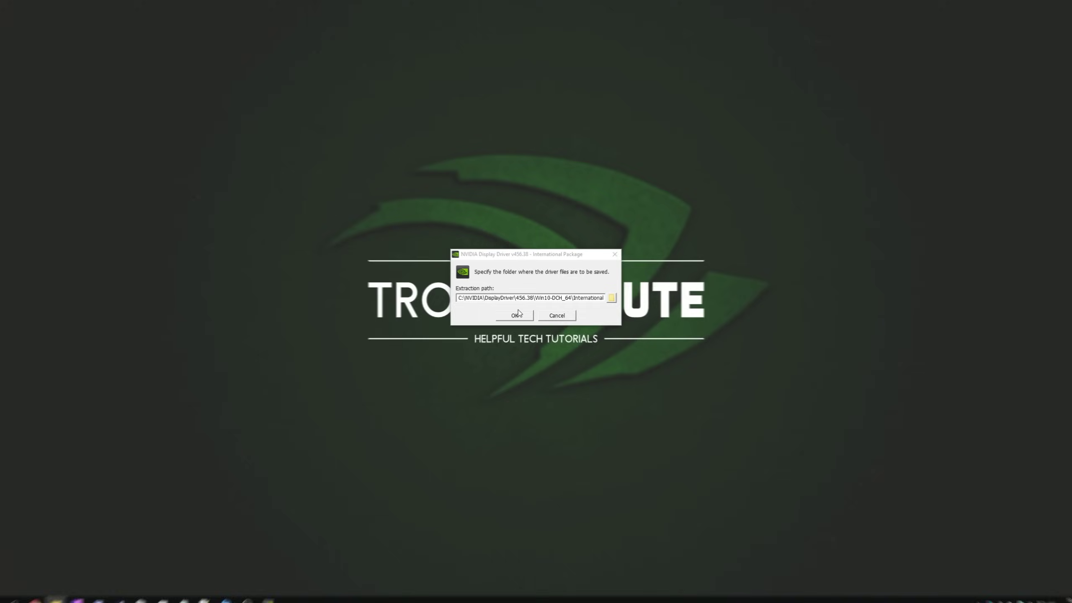
{"action": "left_click", "coordinate": [515, 313]}
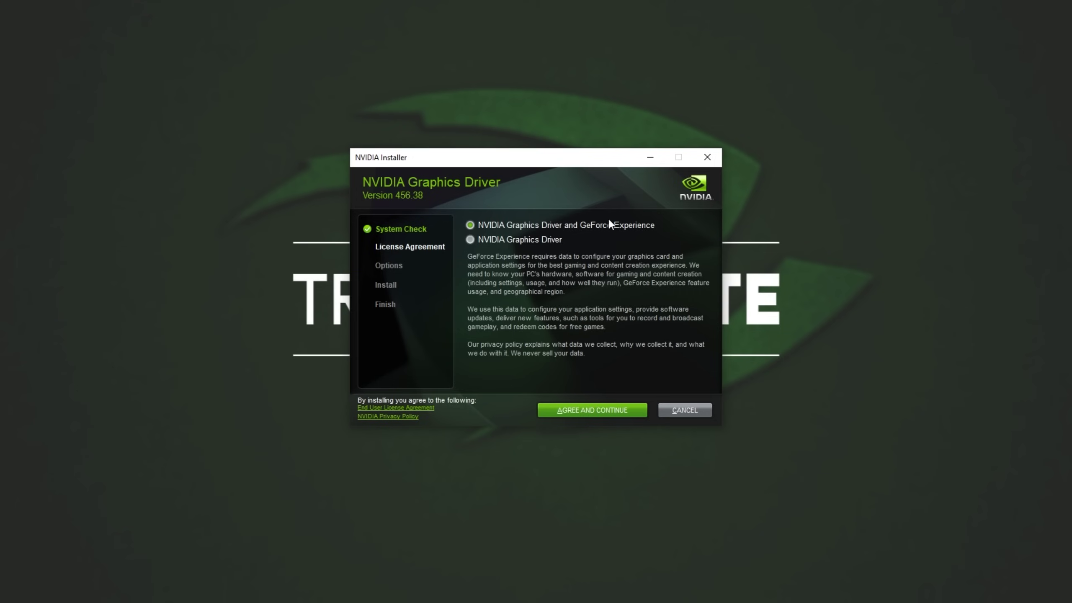
- Choose the graphics driver only, accept the license, pick a custom install, and exclude the HD Audio Driver
{"action": "left_click", "coordinate": [527, 243]}
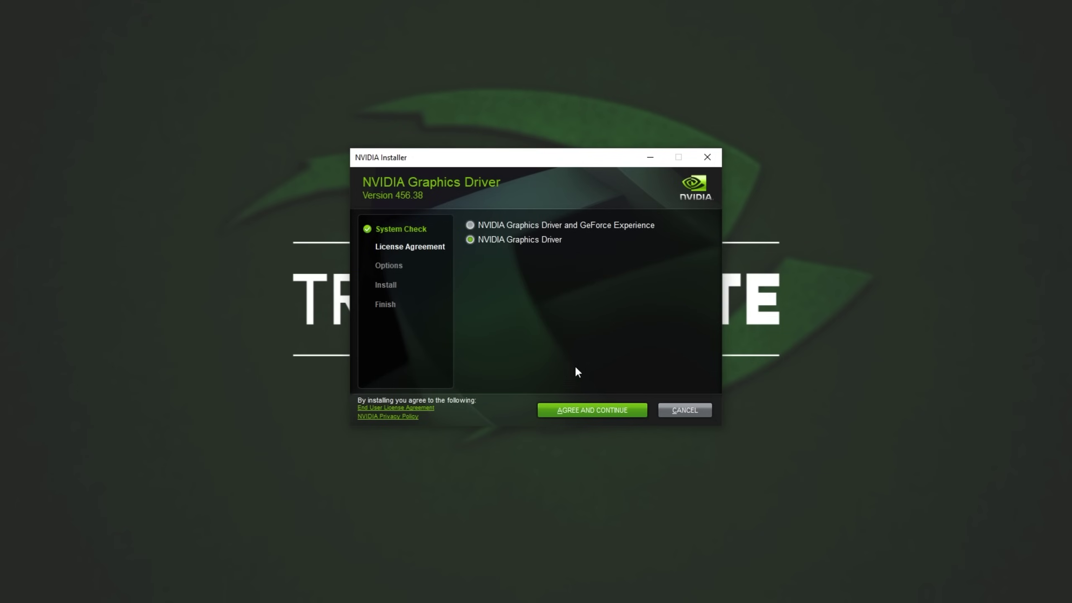
{"action": "left_click", "coordinate": [587, 402]}
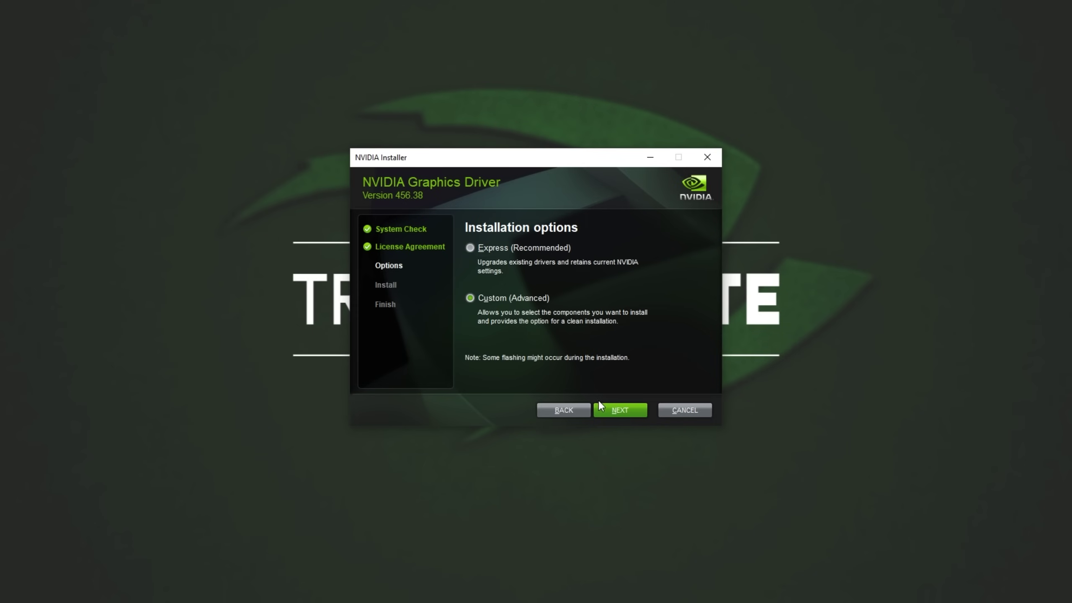
{"action": "left_click", "coordinate": [601, 407]}
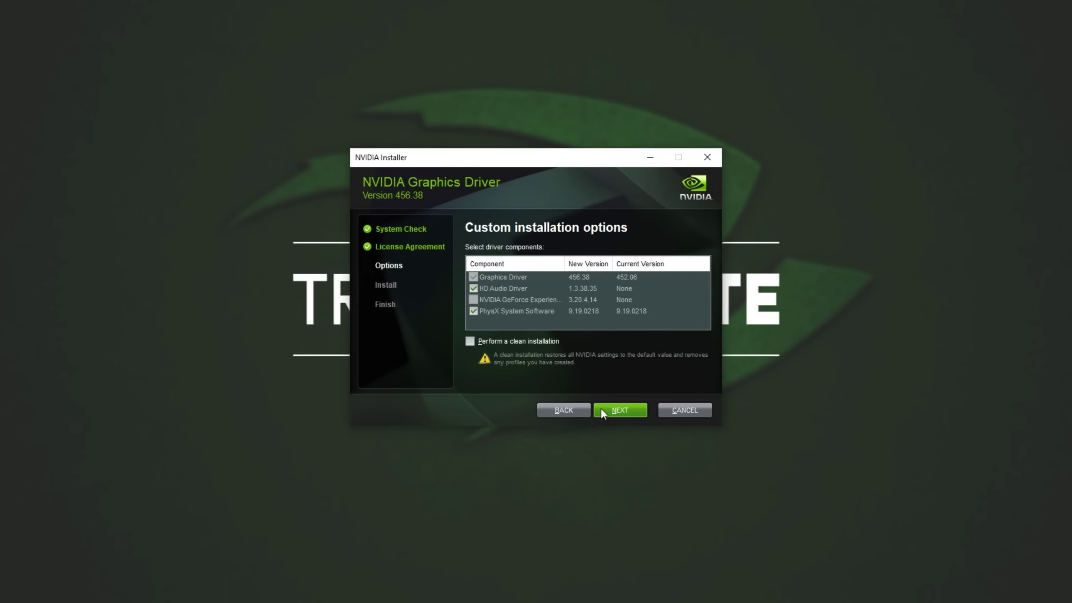
{"action": "left_click", "coordinate": [471, 287]}
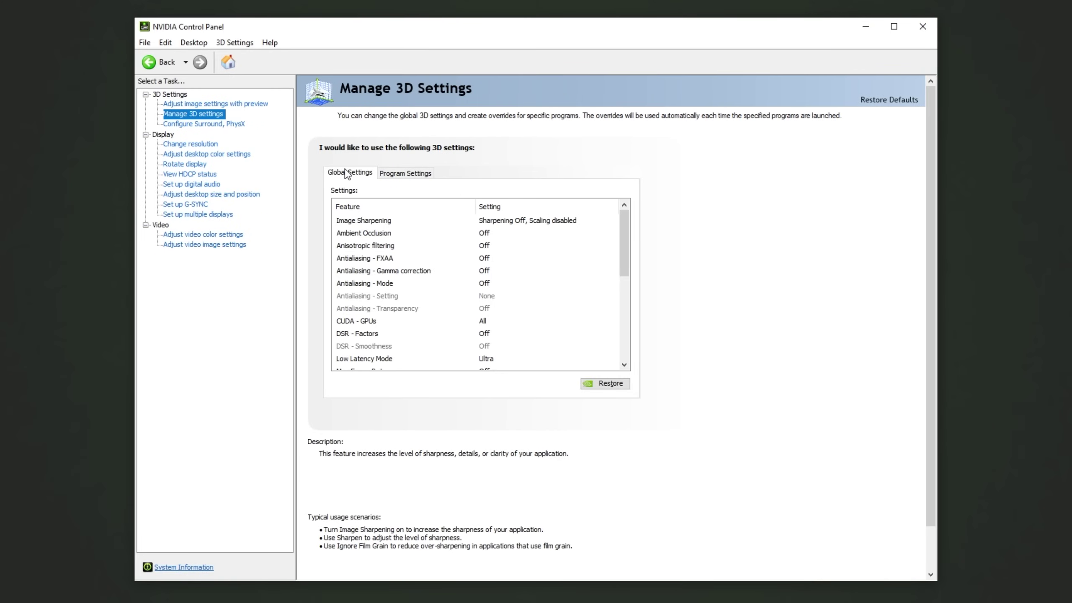
- Set the global Low Latency Mode to Ultra, then show the Epic Games Library
{"action": "left_click_drag", "start_coordinate": [626, 237], "coordinate": [629, 268]}
{"action": "left_click", "coordinate": [378, 296]}
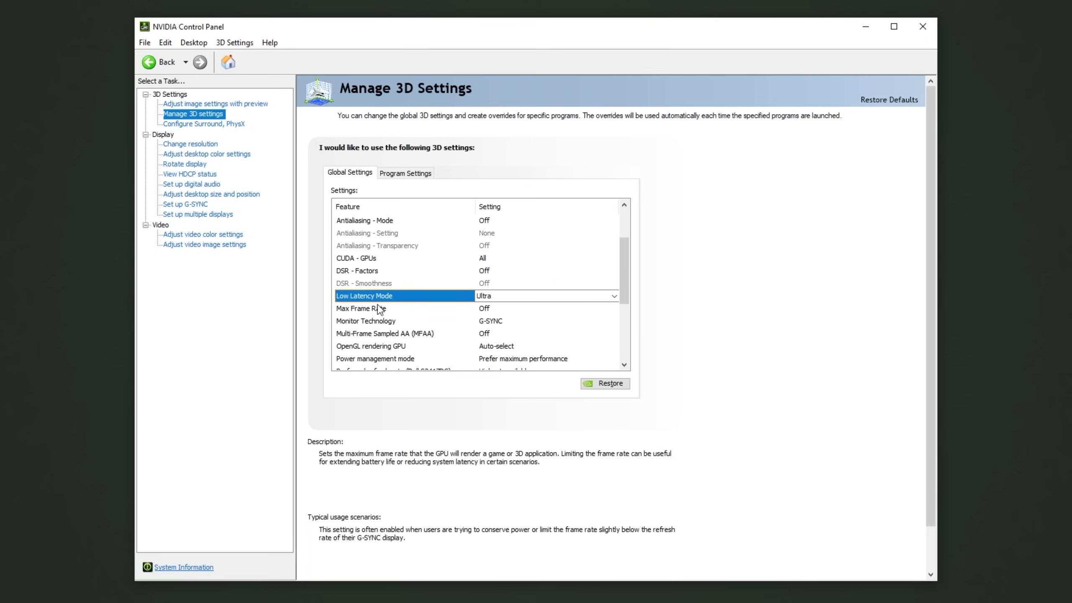
{"action": "left_click", "coordinate": [545, 298]}
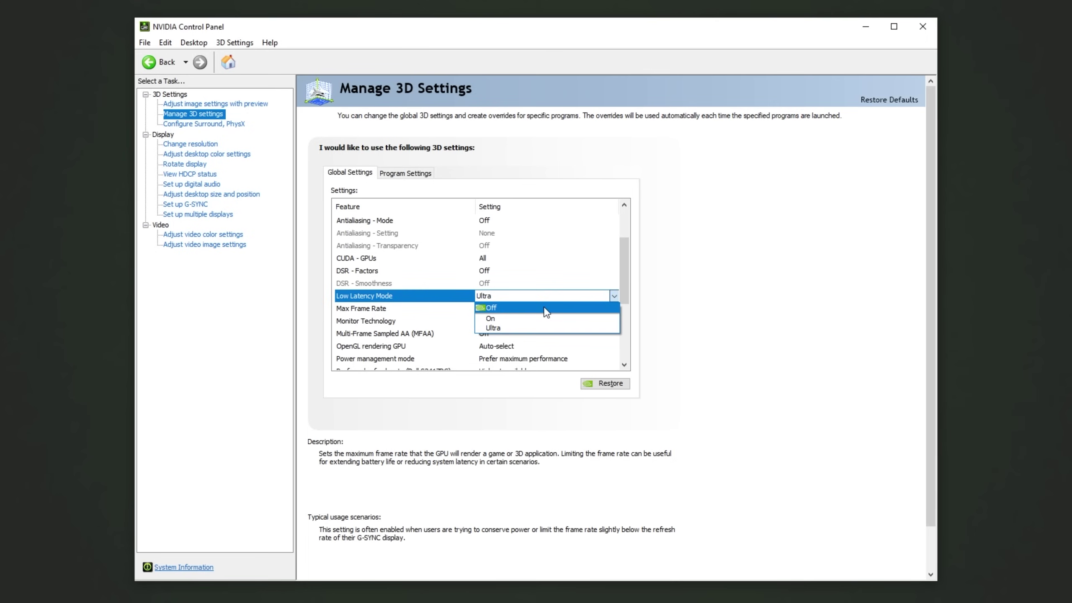
{"action": "left_click", "coordinate": [543, 325]}
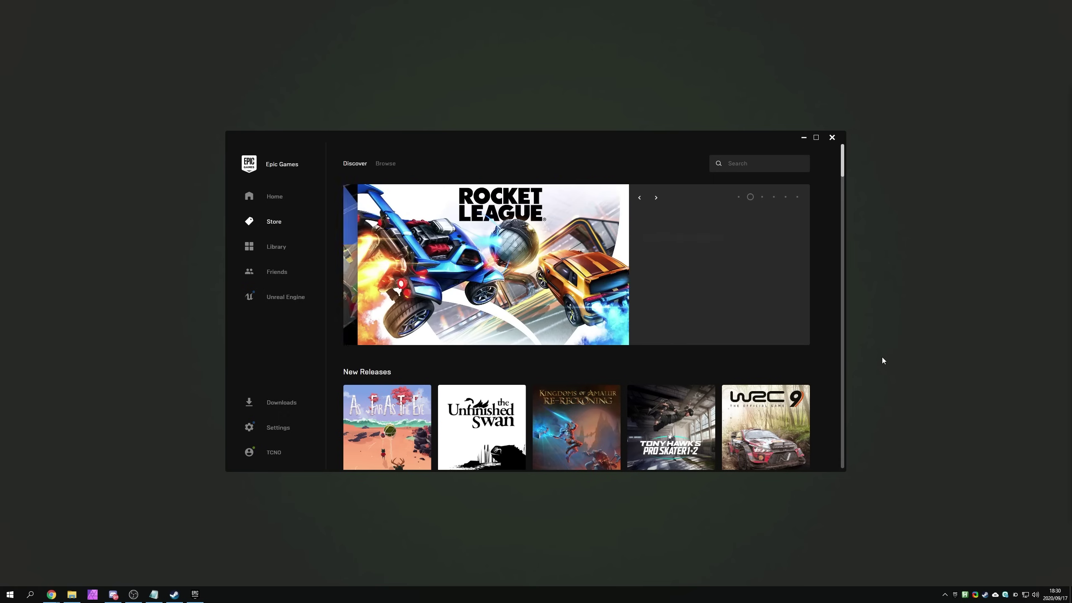
{"action": "left_click", "coordinate": [285, 249]}
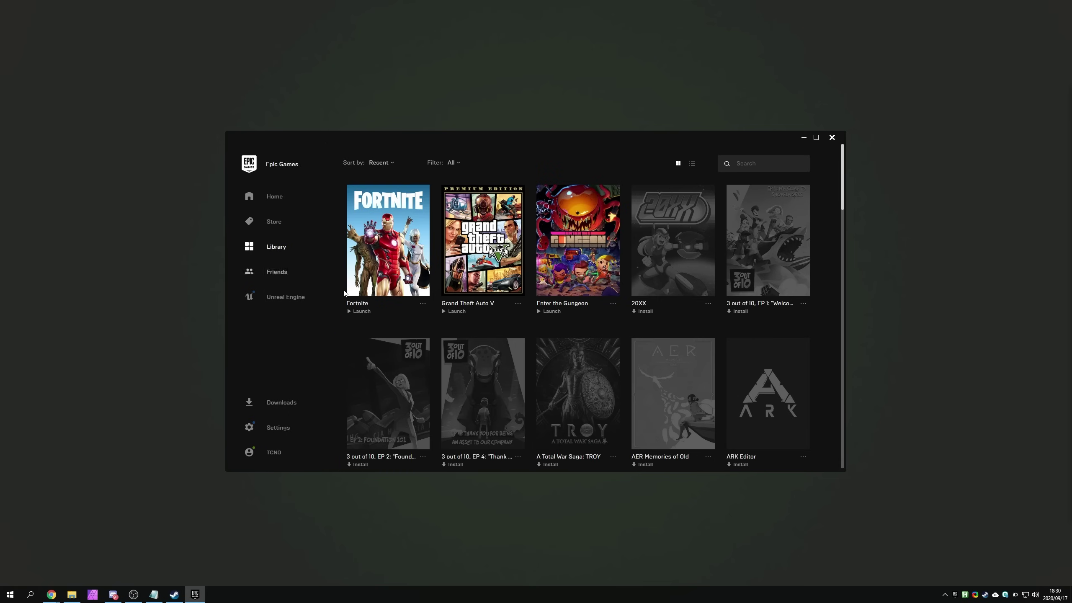
- Launch Fortnite Battle Royale, apply Fullscreen window mode in Video settings, and scroll to Advanced Graphics
{"action": "left_click", "coordinate": [357, 311]}
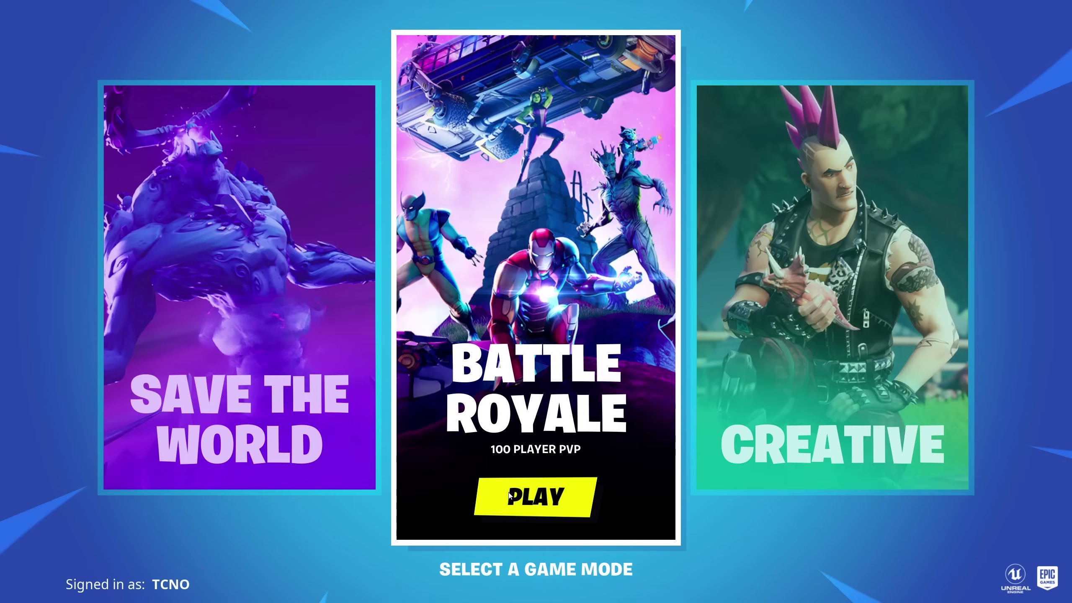
{"action": "left_click", "coordinate": [567, 415]}
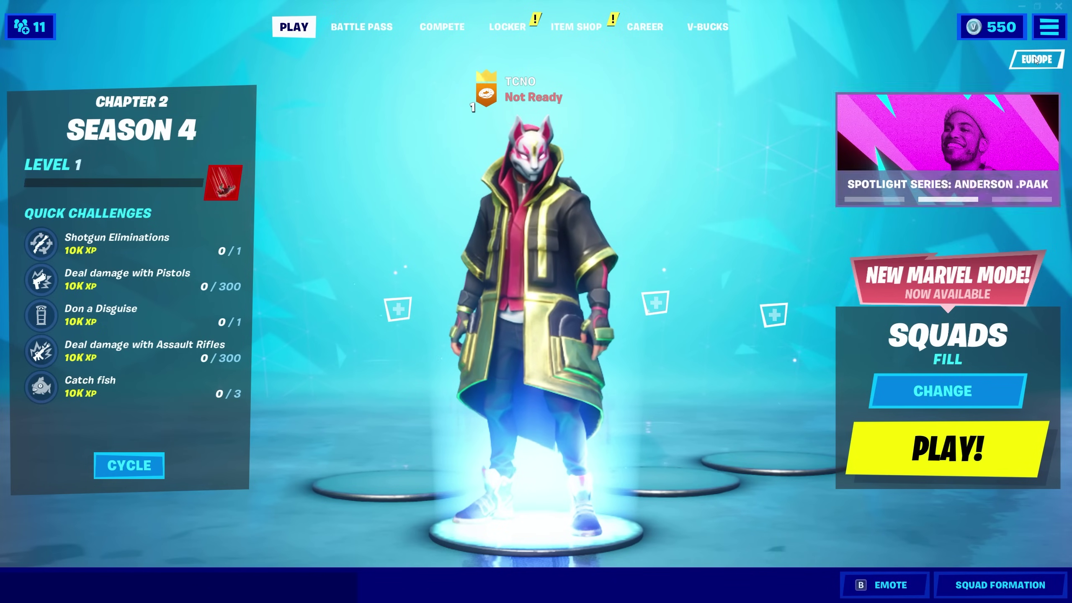
{"action": "left_click", "coordinate": [1052, 33]}
{"action": "left_click", "coordinate": [997, 56]}
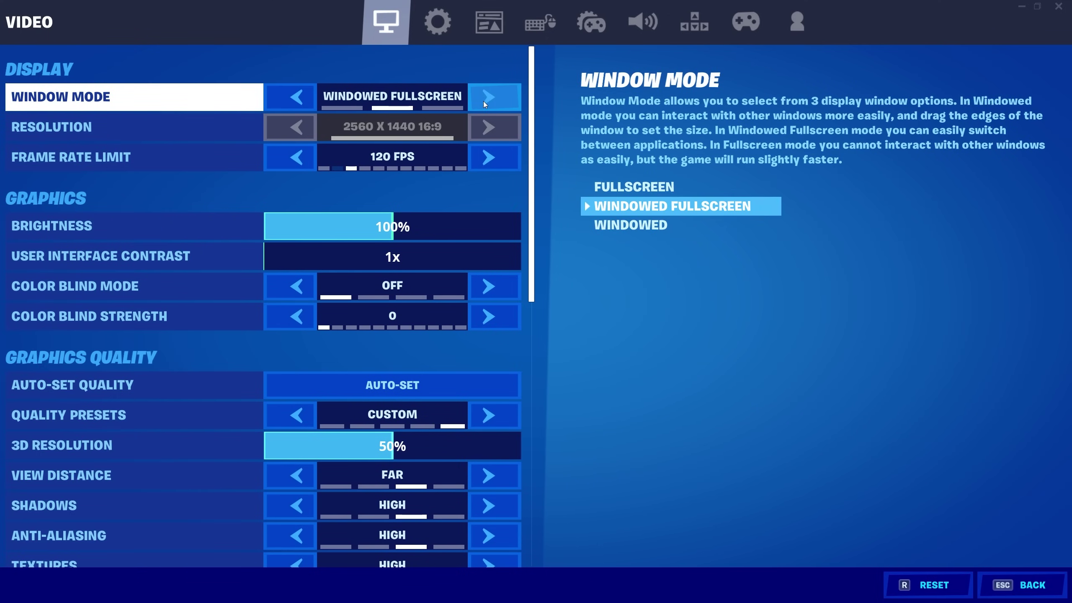
{"action": "left_click", "coordinate": [295, 93]}
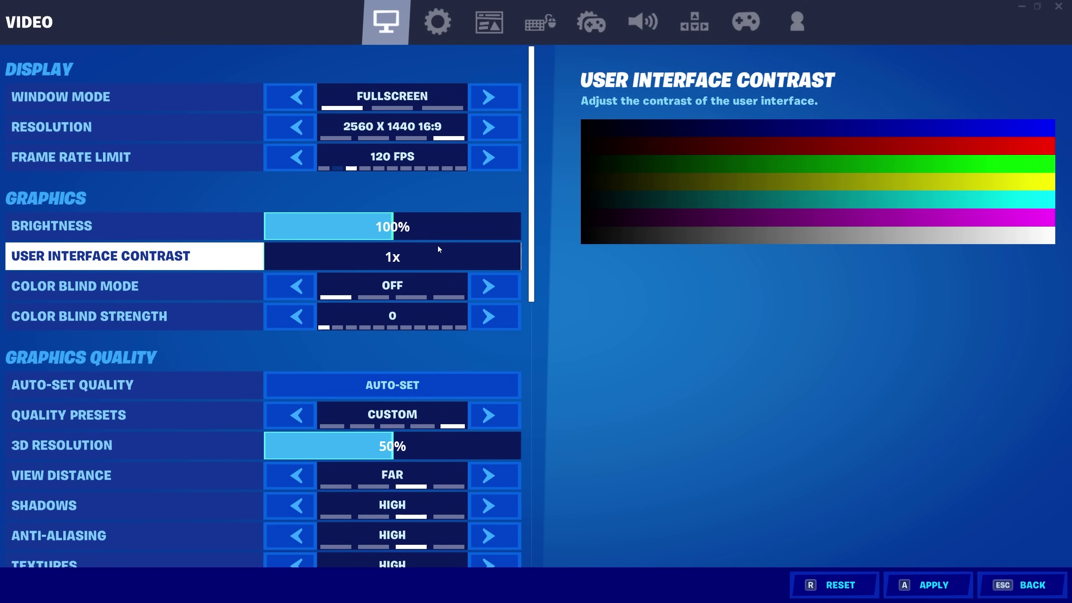
{"action": "key", "text": "a"}
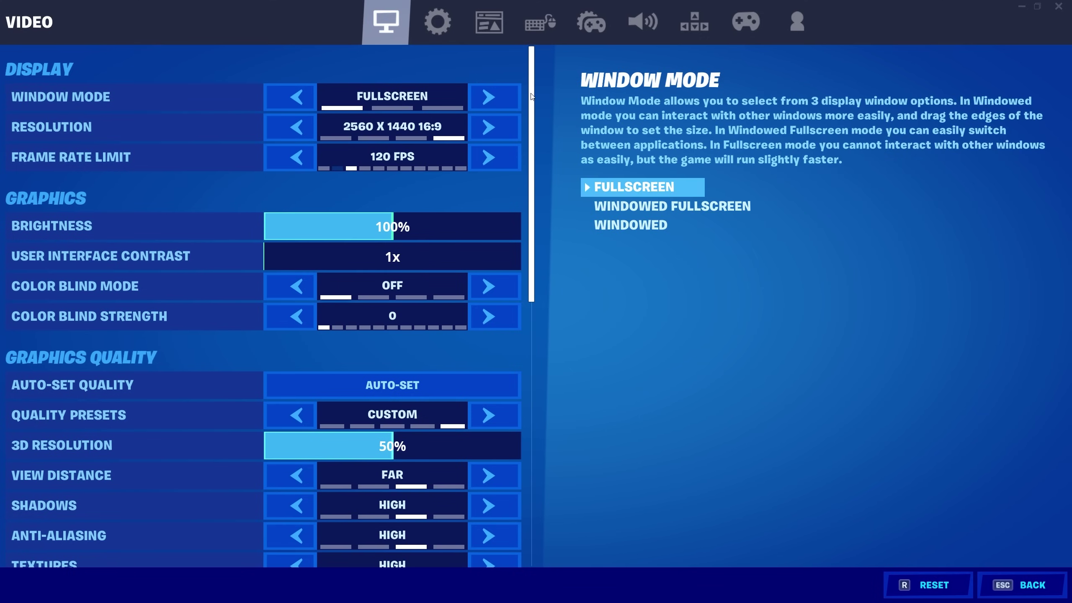
{"action": "left_click_drag", "start_coordinate": [531, 96], "coordinate": [508, 301]}
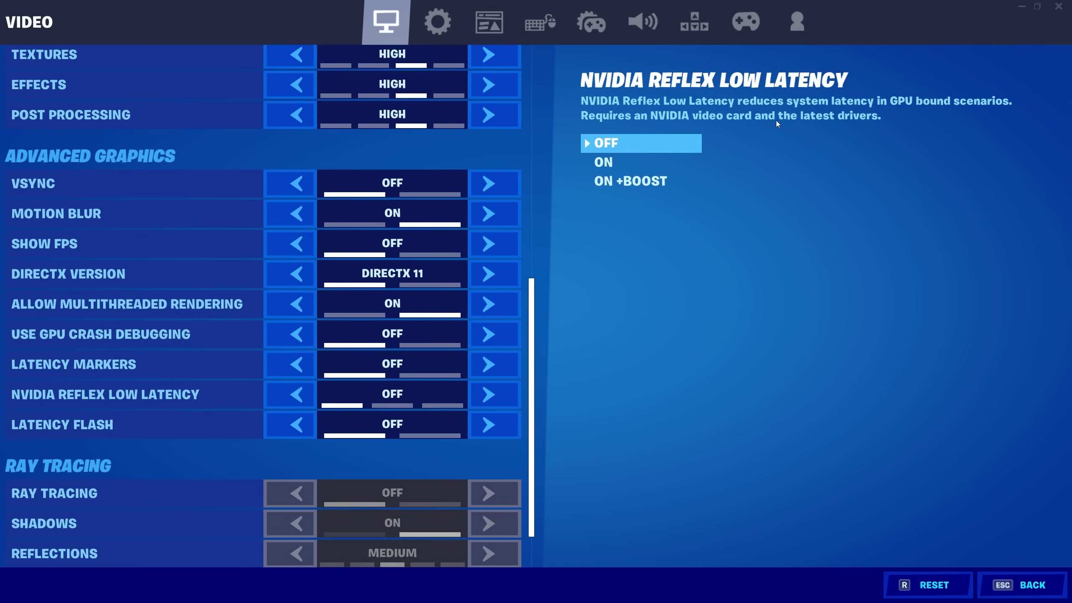
- Set NVIDIA Reflex Low Latency to On + Boost, apply the video settings, and return to the lobby
{"action": "left_click", "coordinate": [486, 402]}
{"action": "left_click", "coordinate": [486, 402]}
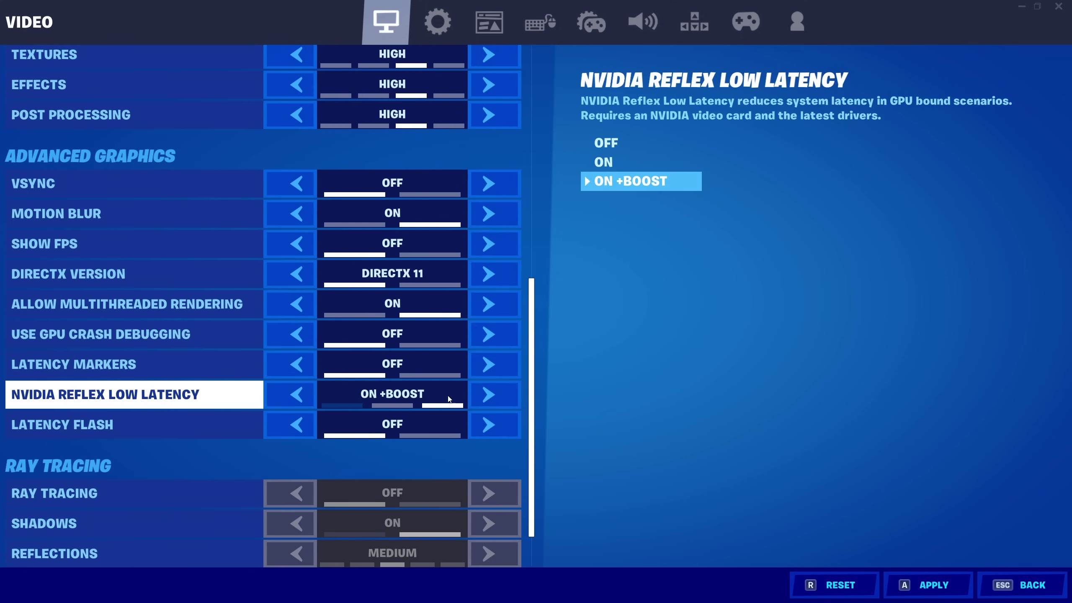
{"action": "left_click", "coordinate": [301, 396]}
{"action": "left_click", "coordinate": [486, 394]}
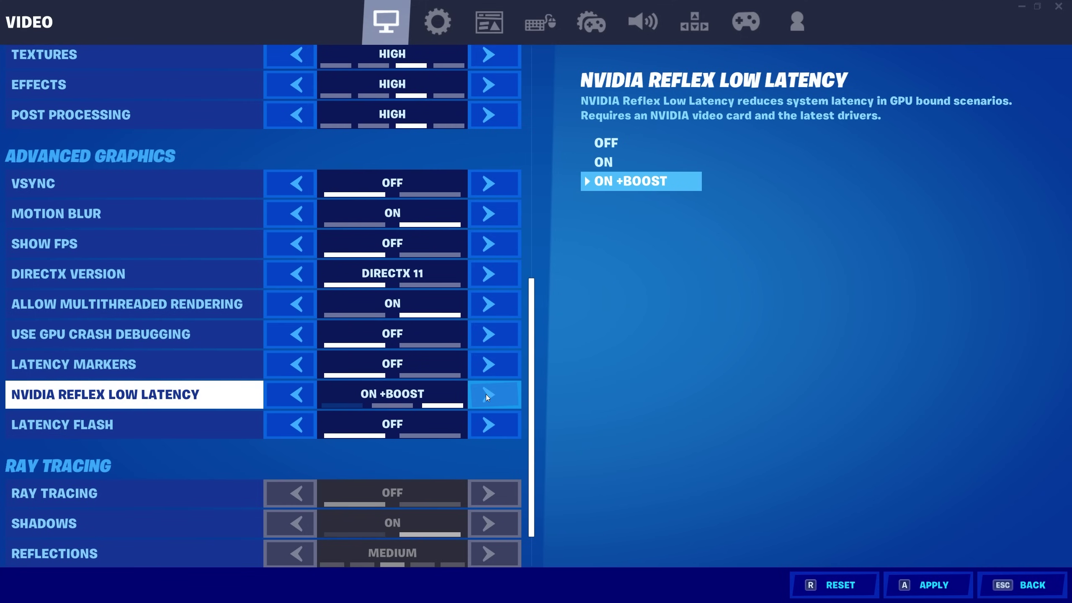
{"action": "left_click", "coordinate": [294, 395]}
{"action": "left_click", "coordinate": [300, 399]}
{"action": "left_click", "coordinate": [484, 392]}
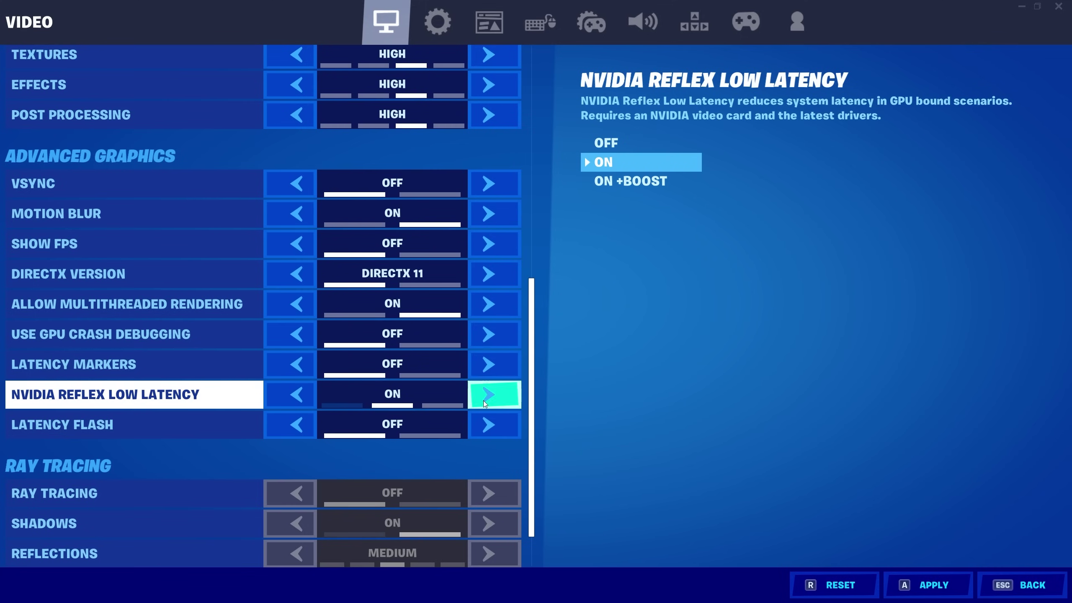
{"action": "left_click", "coordinate": [485, 393]}
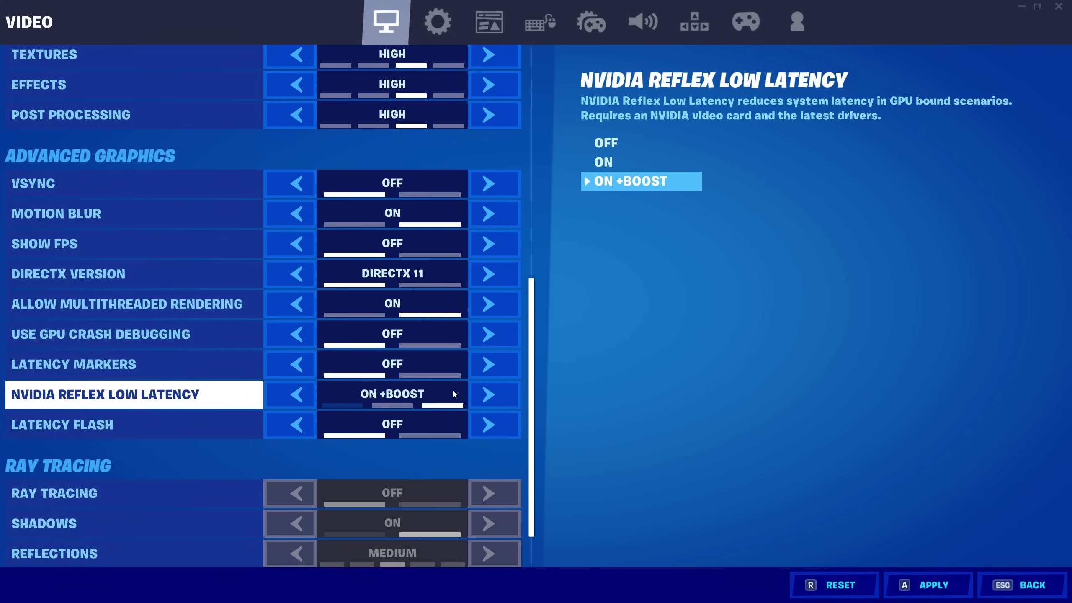
{"action": "left_click", "coordinate": [943, 586]}
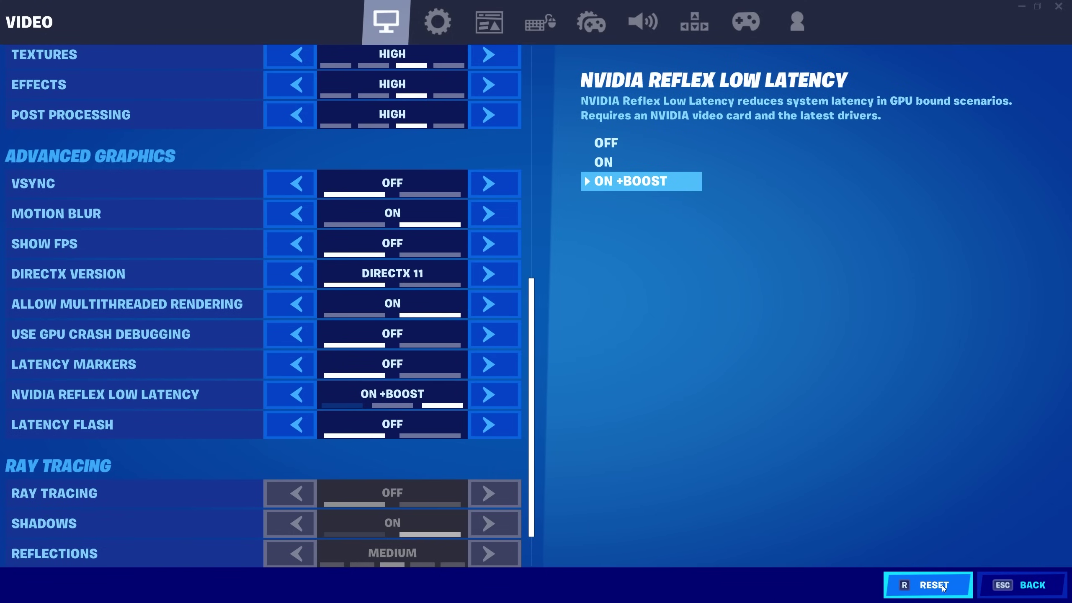
{"action": "left_click", "coordinate": [1017, 584]}
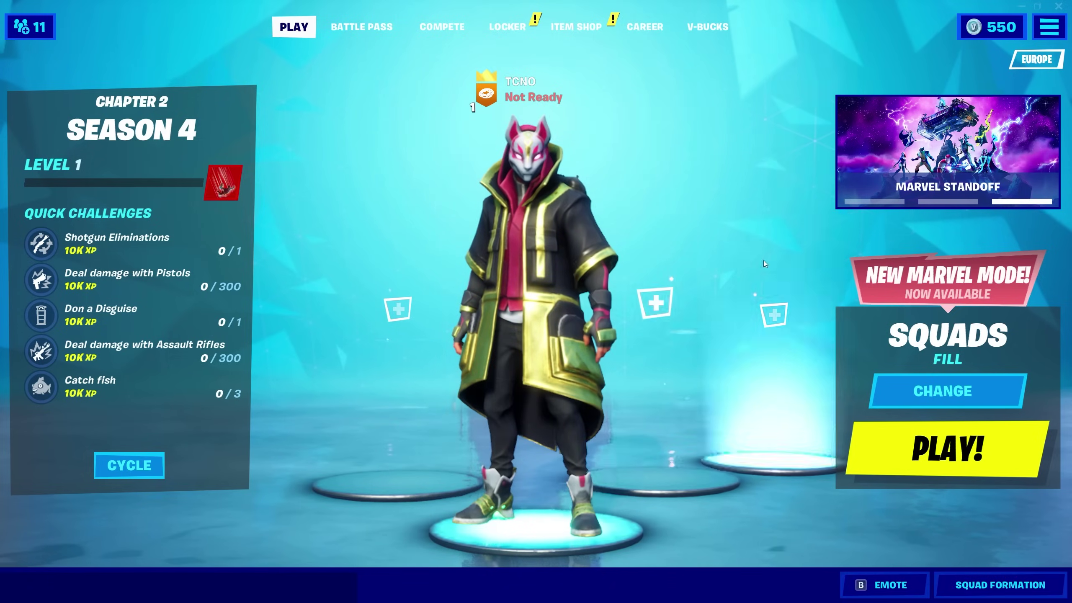
- Open the game menu with Escape and choose Exit to get the quit prompt
{"action": "key", "text": "Escape"}
{"action": "left_click", "coordinate": [873, 312]}
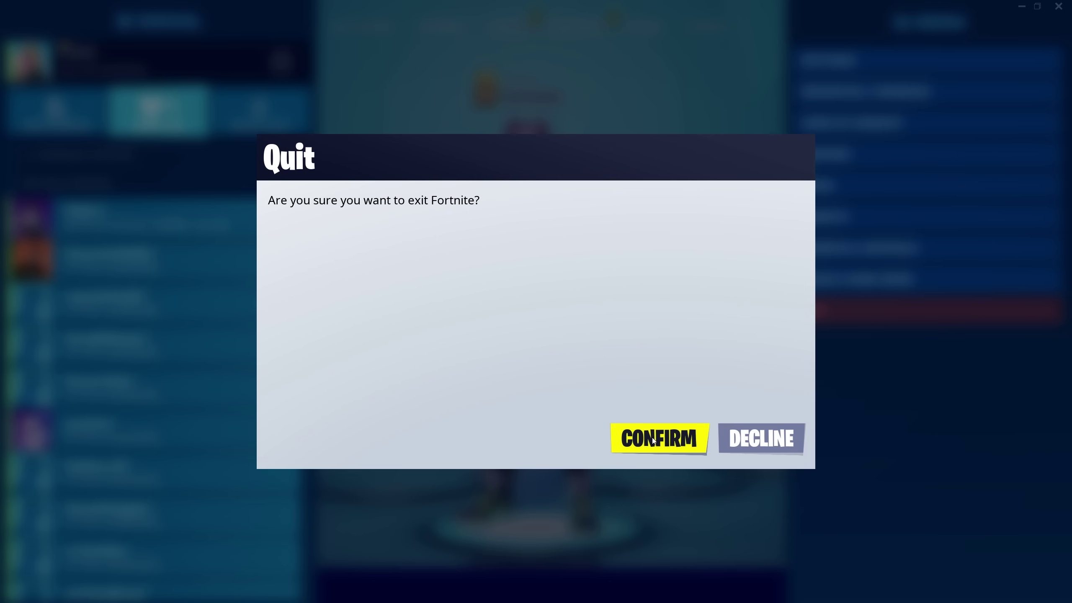